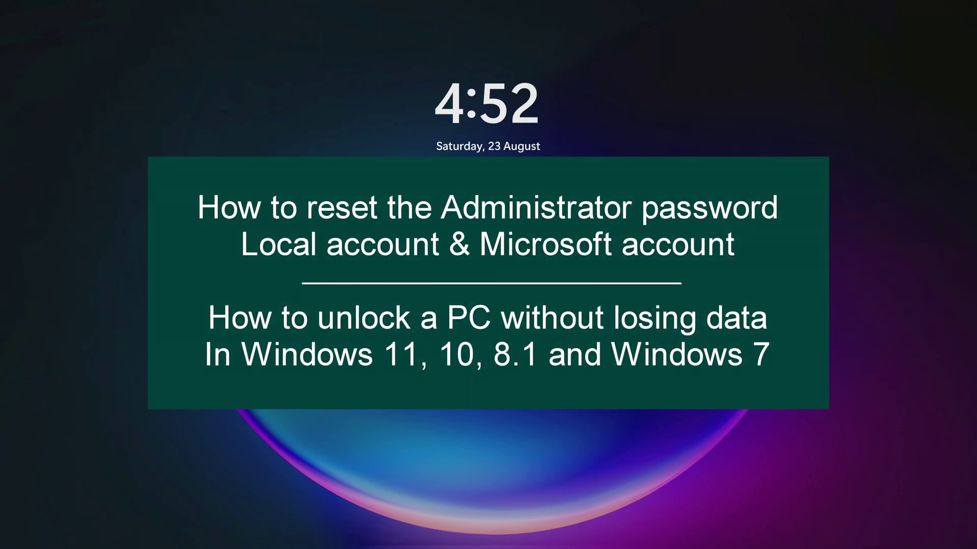
- Try signing in with an incorrect password, then attempt a password reset, which fails with No Drive
{"action": "key", "text": "space"}
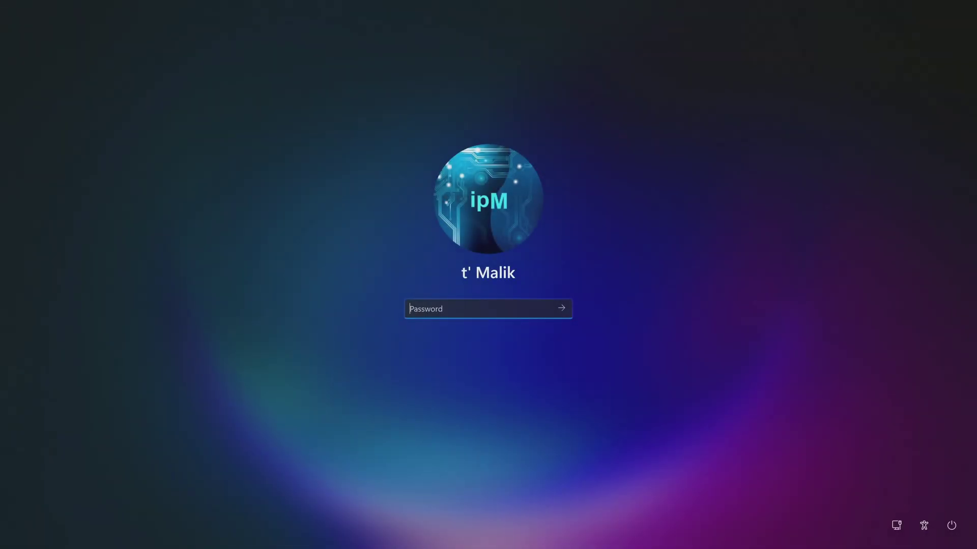
{"action": "type", "text": "p"}
{"action": "left_click", "coordinate": [556, 308]}
{"action": "left_click", "coordinate": [521, 365]}
{"action": "left_click", "coordinate": [491, 345]}
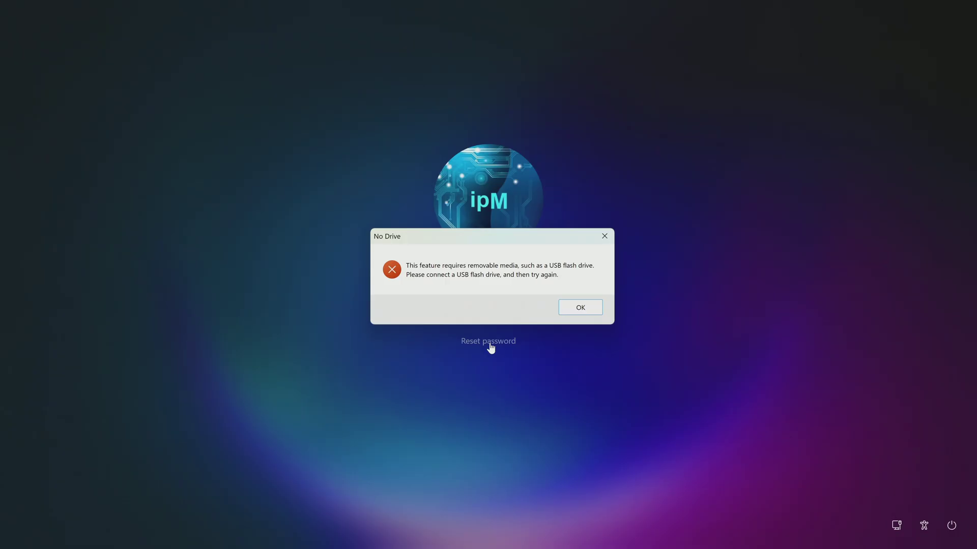
{"action": "left_click", "coordinate": [597, 308]}
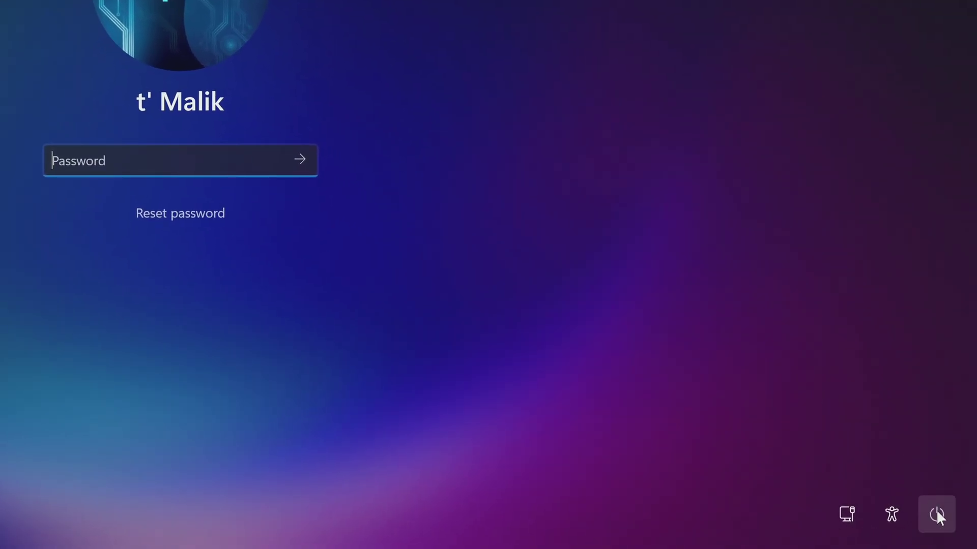
- Shut down the locked PC from the lock screen's power menu
{"action": "left_click", "coordinate": [936, 513]}
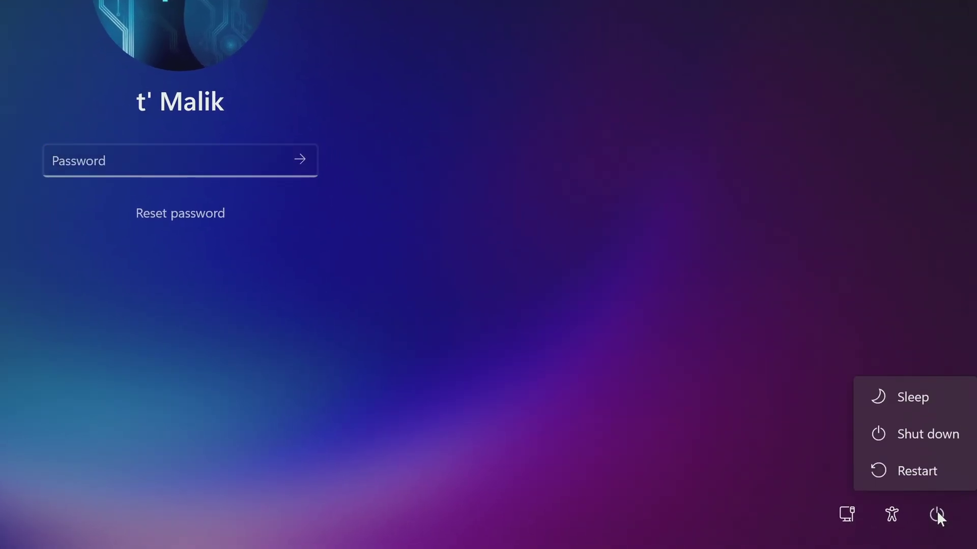
{"action": "left_click", "coordinate": [923, 433]}
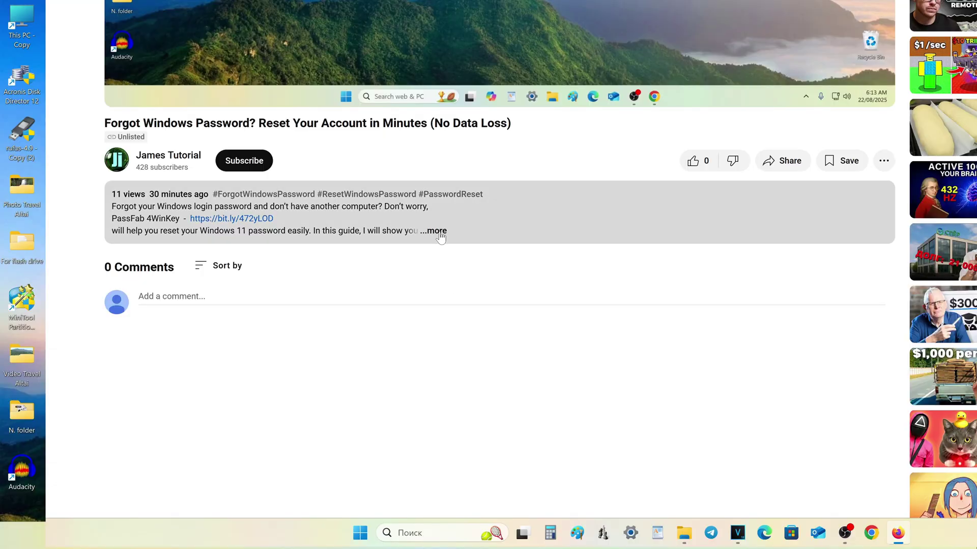
- Follow the description's bit.ly link to the PassFab 4WinKey page and download the installer
{"action": "left_click", "coordinate": [436, 232]}
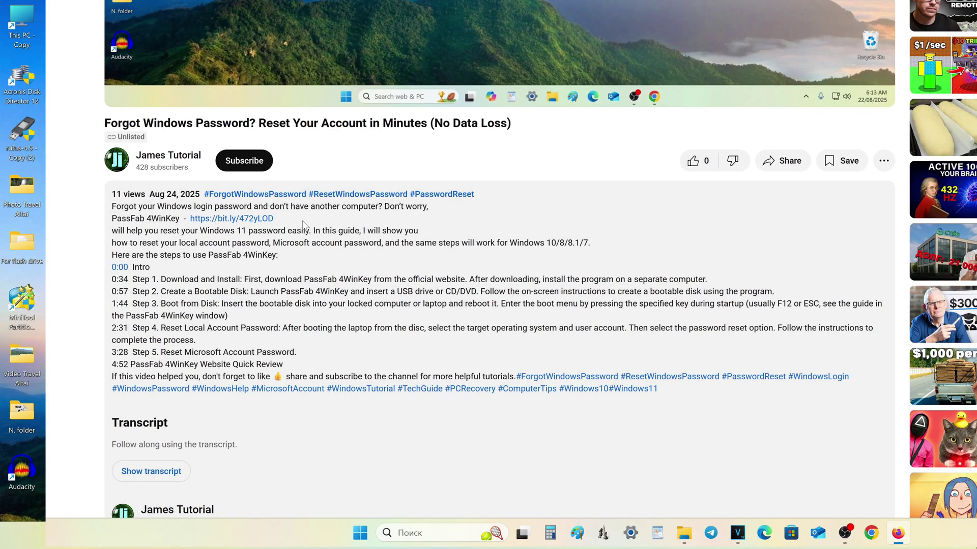
{"action": "left_click", "coordinate": [252, 220]}
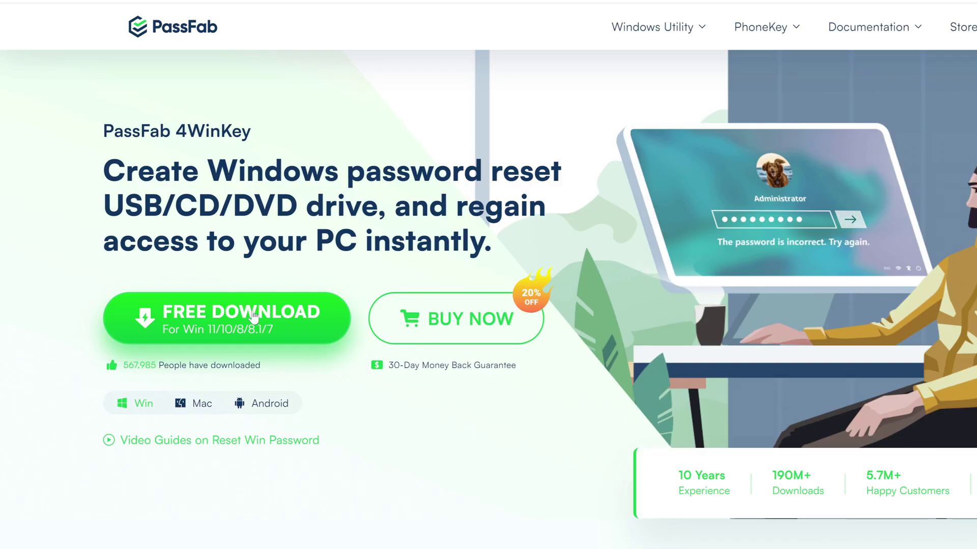
{"action": "left_click", "coordinate": [252, 316]}
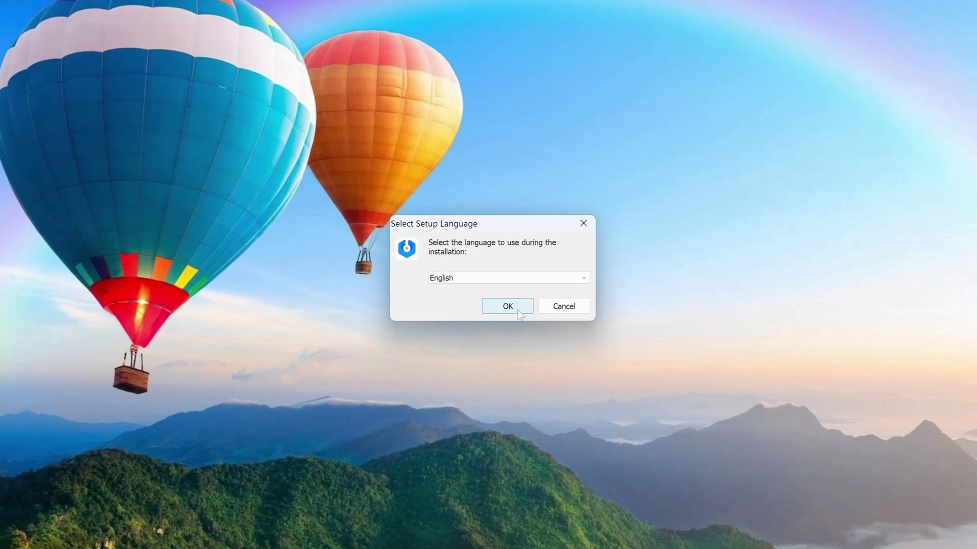
- Install PassFab 4WinKey in English, accepting the licence and default destination, then launch it
{"action": "left_click", "coordinate": [518, 311]}
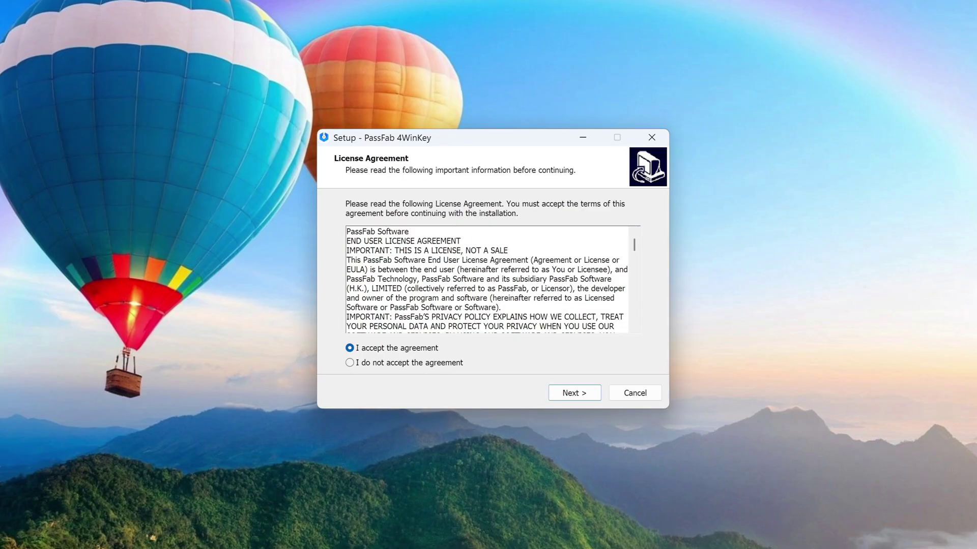
{"action": "left_click", "coordinate": [585, 402]}
{"action": "left_click", "coordinate": [585, 402]}
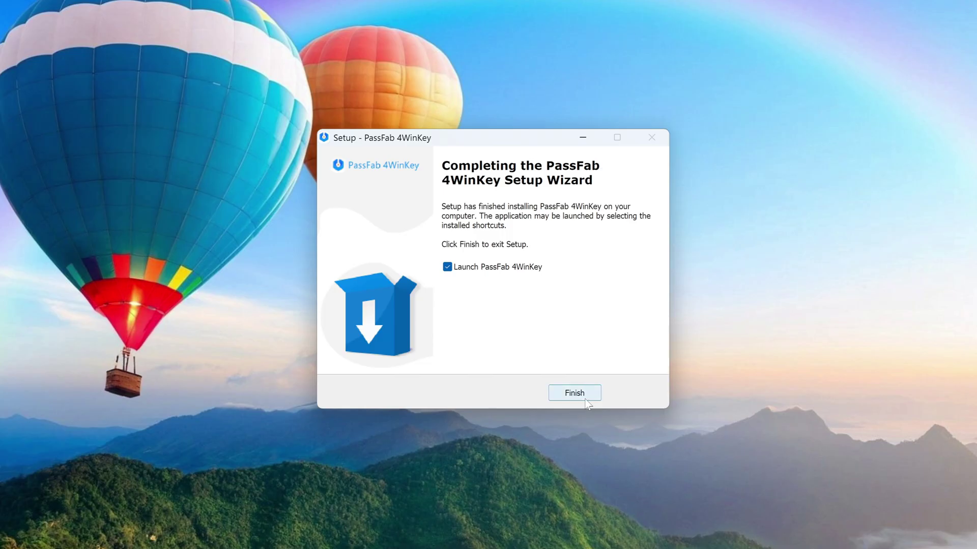
{"action": "left_click", "coordinate": [585, 399]}
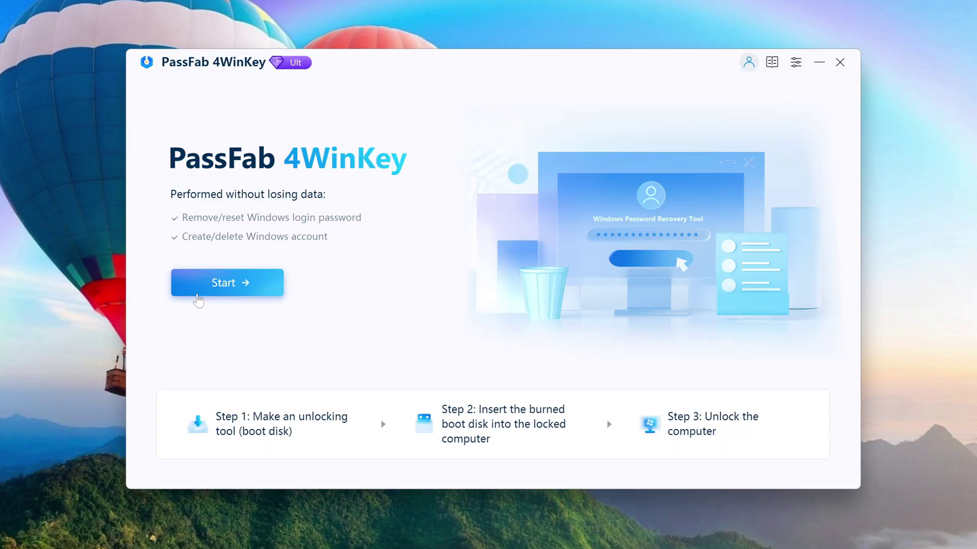
- Begin boot disk creation, acknowledge the PE download, and select SanDisk USB drive F: as target
{"action": "left_click", "coordinate": [255, 297]}
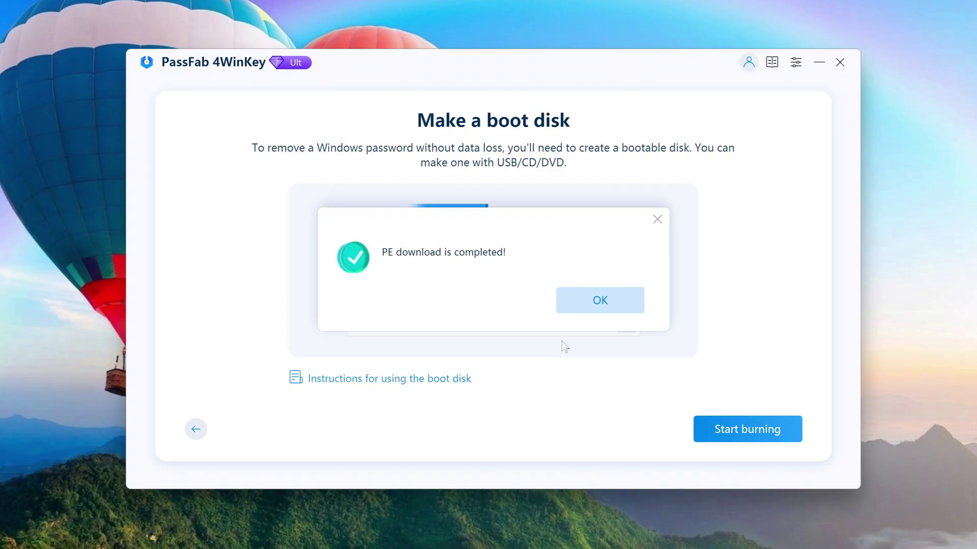
{"action": "left_click", "coordinate": [594, 305]}
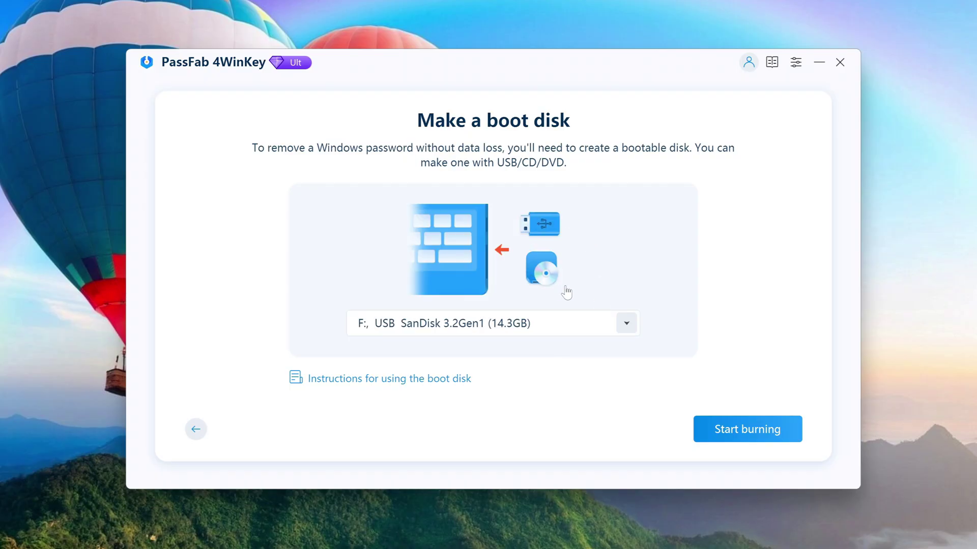
{"action": "left_click", "coordinate": [626, 326]}
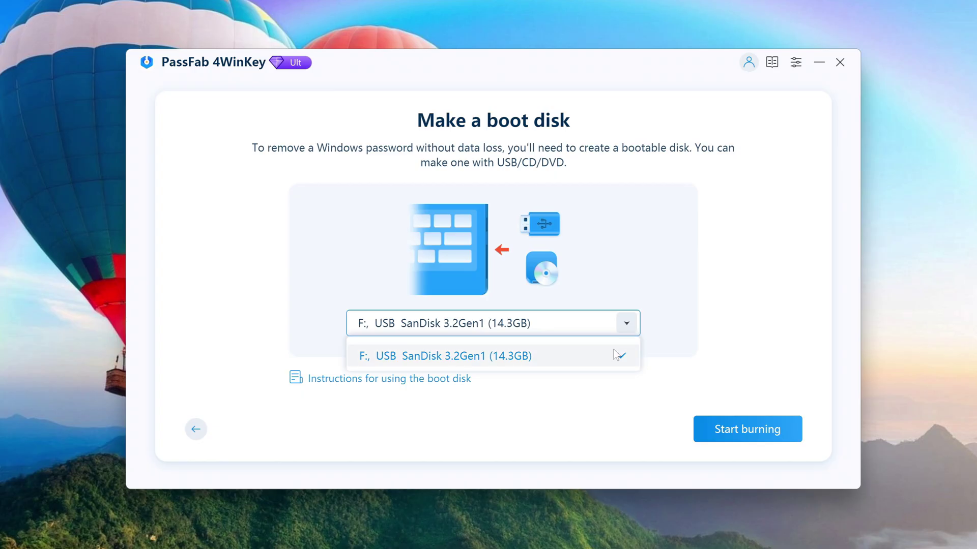
{"action": "left_click", "coordinate": [568, 356]}
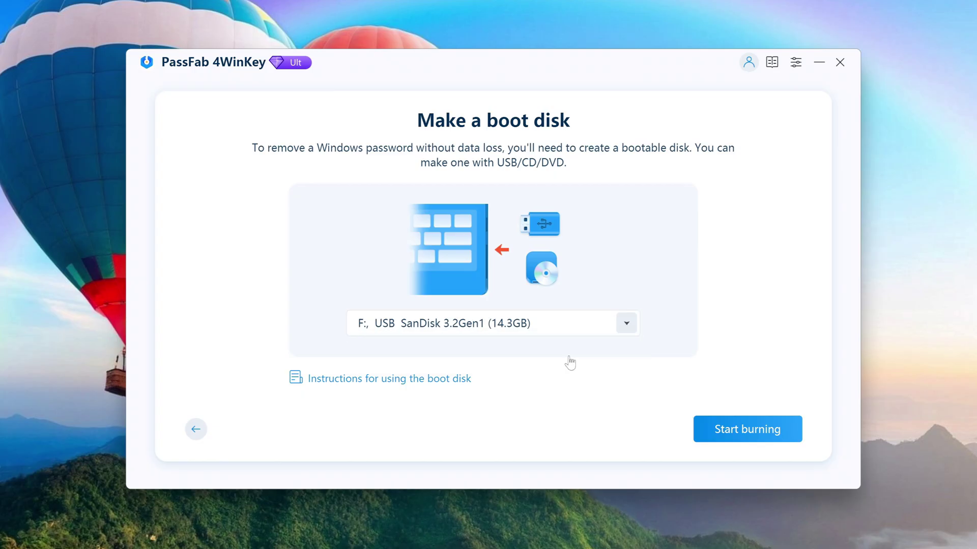
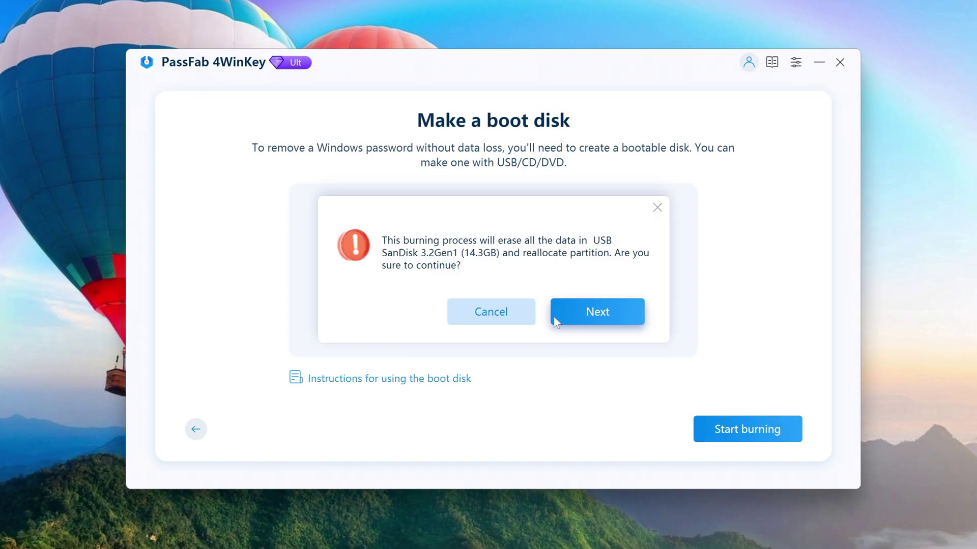
- Confirm erasing the SanDisk USB drive, burn the boot disk, and continue to step 2
{"action": "left_click", "coordinate": [608, 317]}
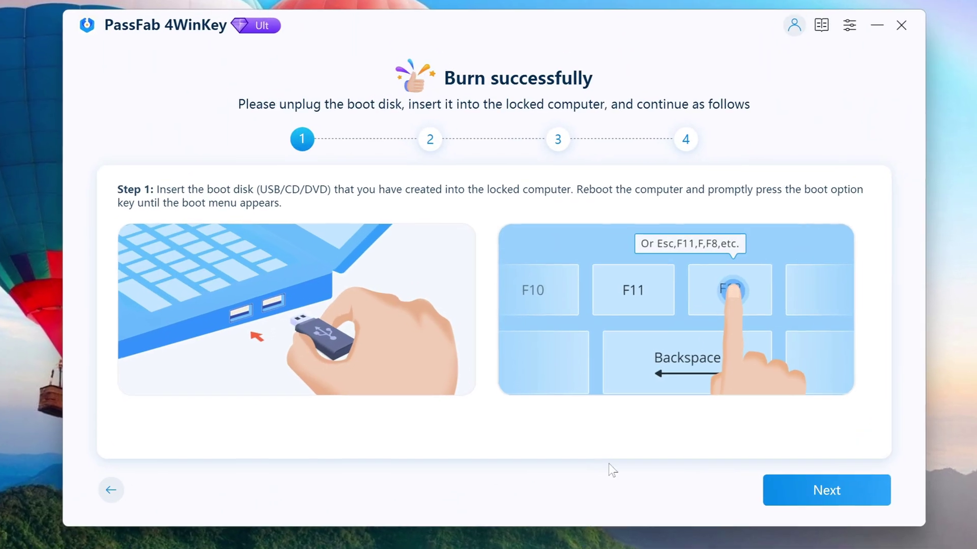
{"action": "left_click", "coordinate": [792, 509]}
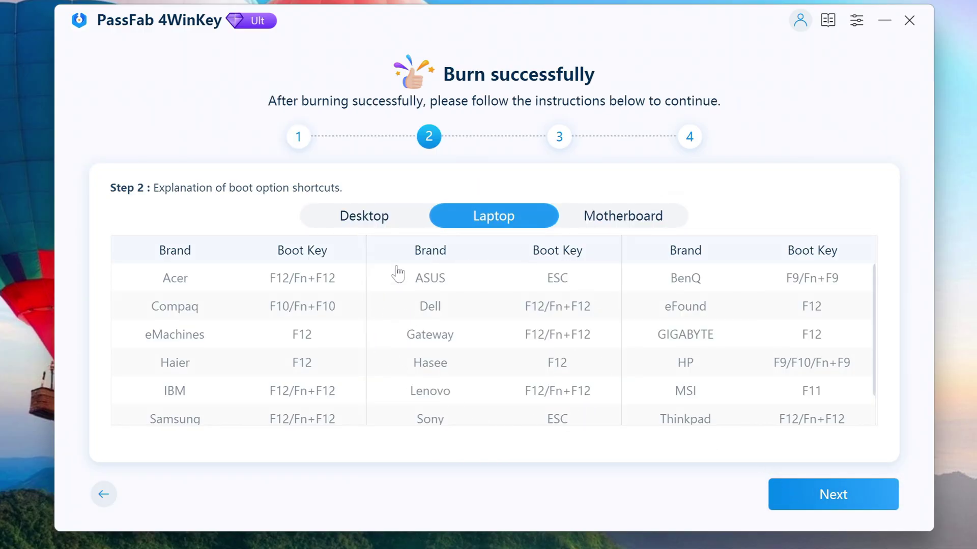
- Check the Desktop, Laptop and Motherboard boot-key tables, then advance past step 3 to step 4
{"action": "left_click", "coordinate": [360, 216]}
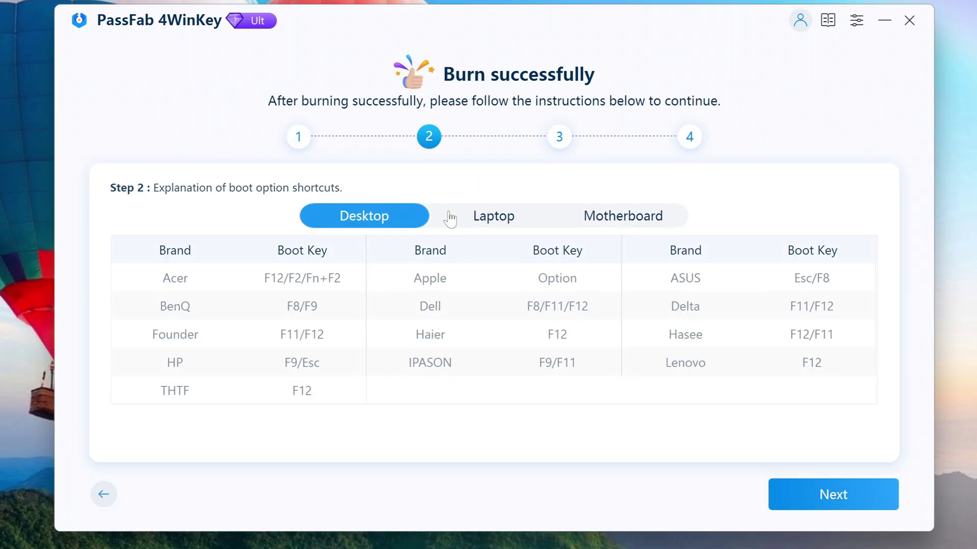
{"action": "left_click", "coordinate": [515, 218]}
{"action": "left_click", "coordinate": [617, 219]}
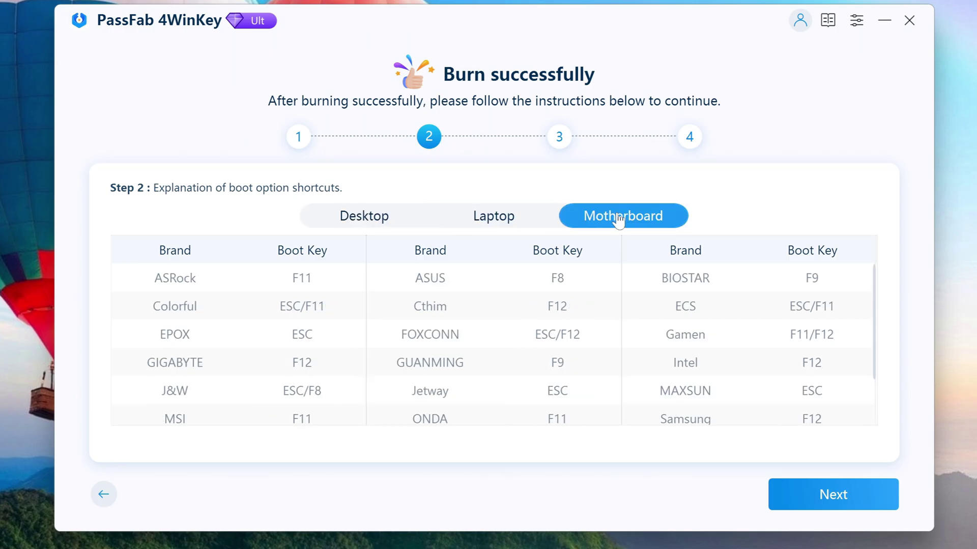
{"action": "left_click", "coordinate": [806, 506]}
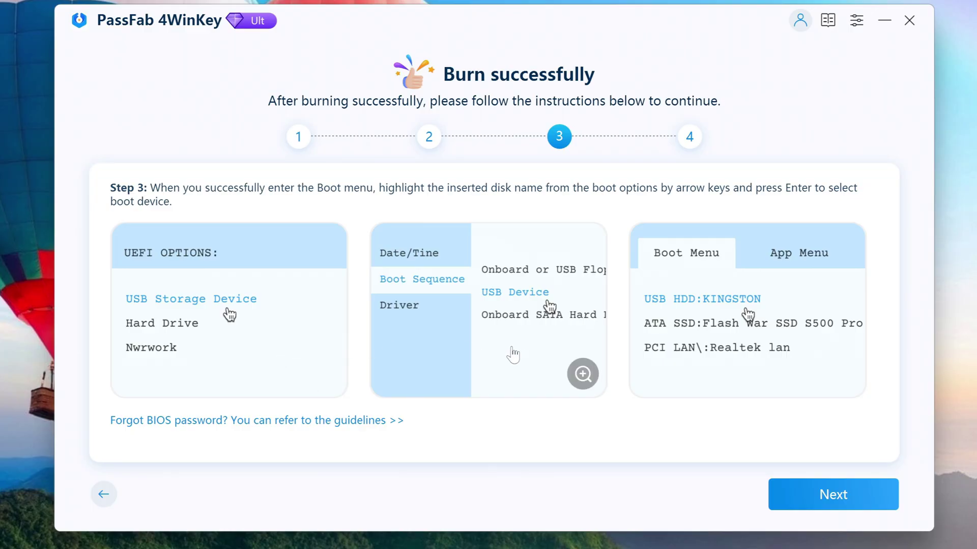
{"action": "left_click", "coordinate": [801, 503]}
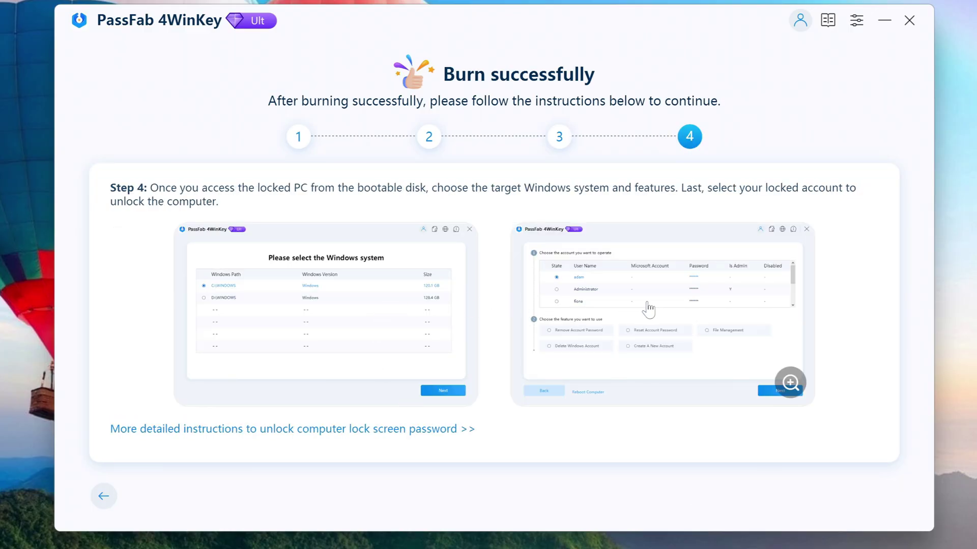
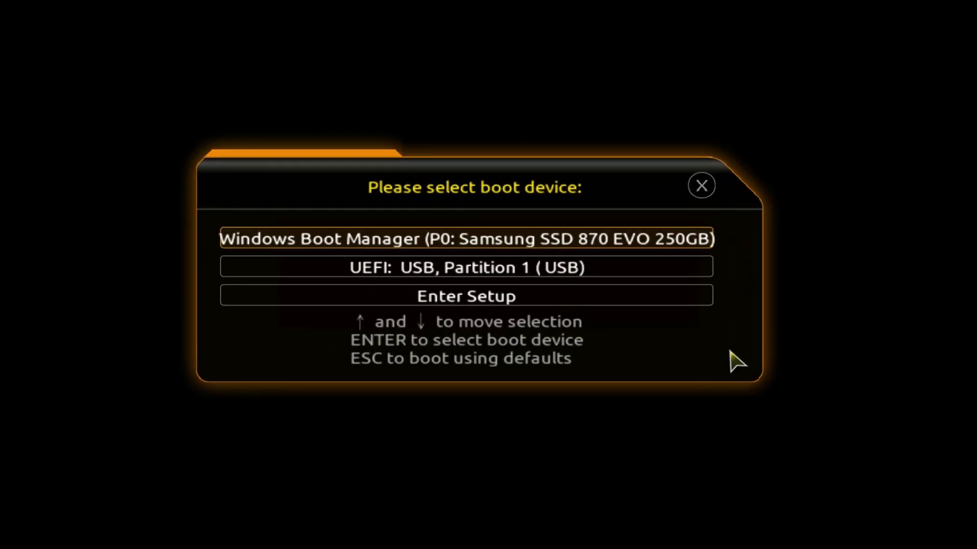
- Boot from 'UEFI: USB, Partition 1' and highlight the 'UEFI: 4WinKey [Normal]' entry
{"action": "key", "text": "Down"}
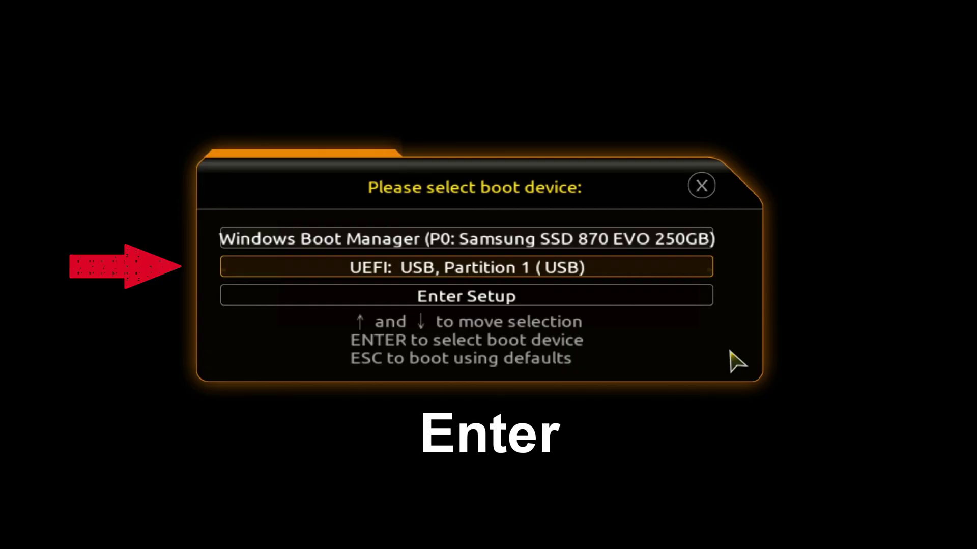
{"action": "key", "text": "Return"}
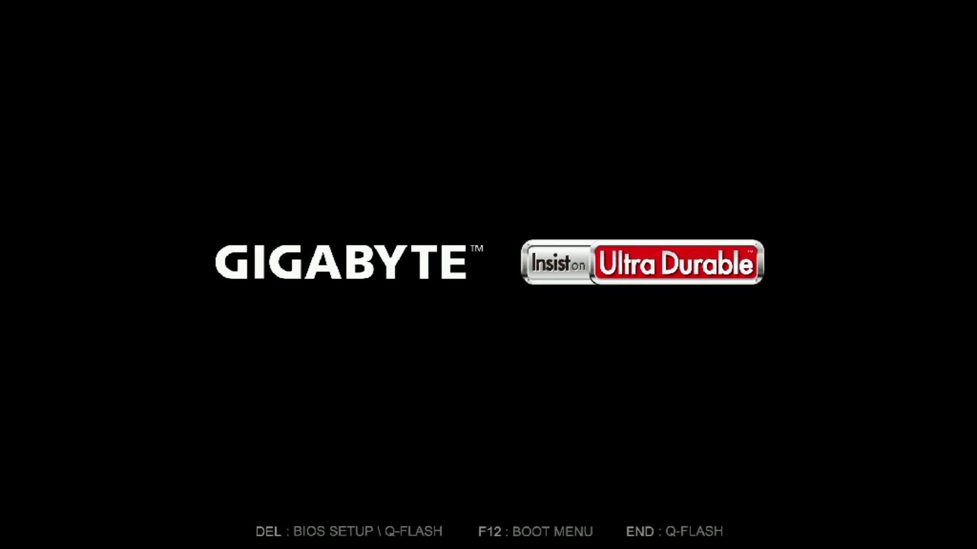
{"action": "key", "text": "Down"}
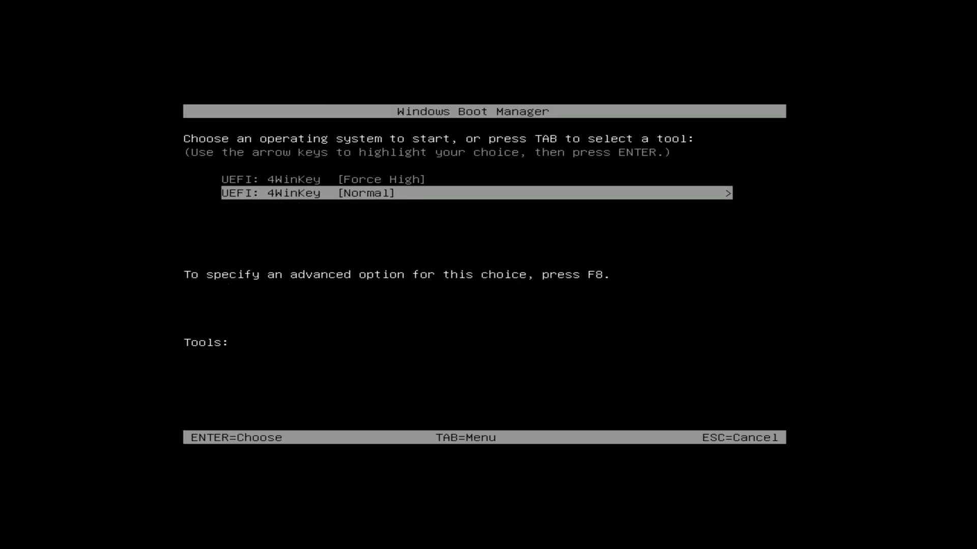
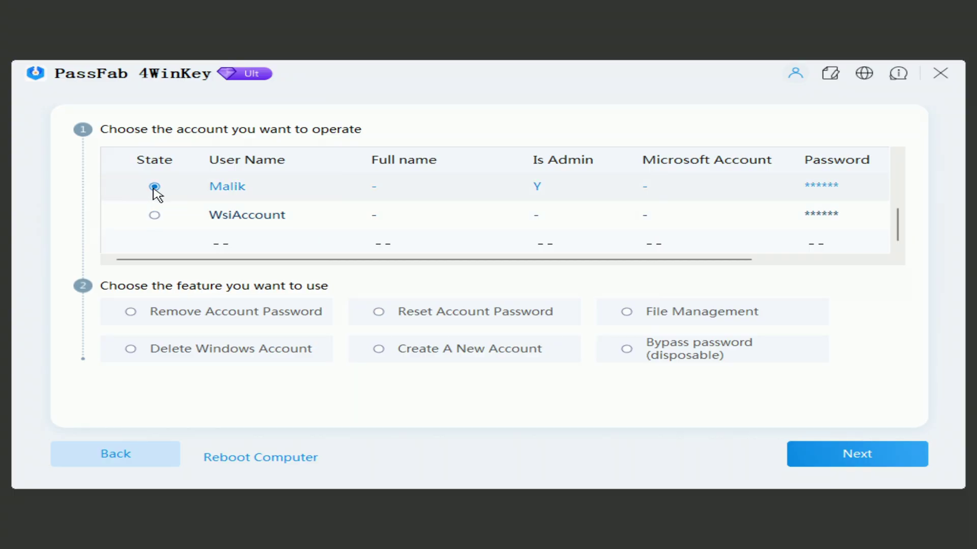
- Try Remove Account Password, then settle on Reset Account Password for the selected admin account
{"action": "left_click", "coordinate": [131, 312]}
{"action": "left_click", "coordinate": [376, 313]}
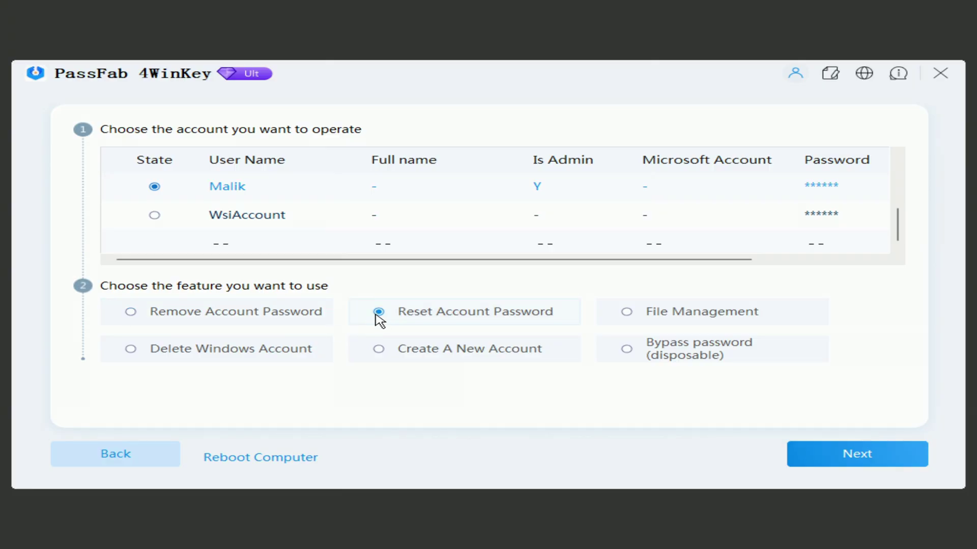
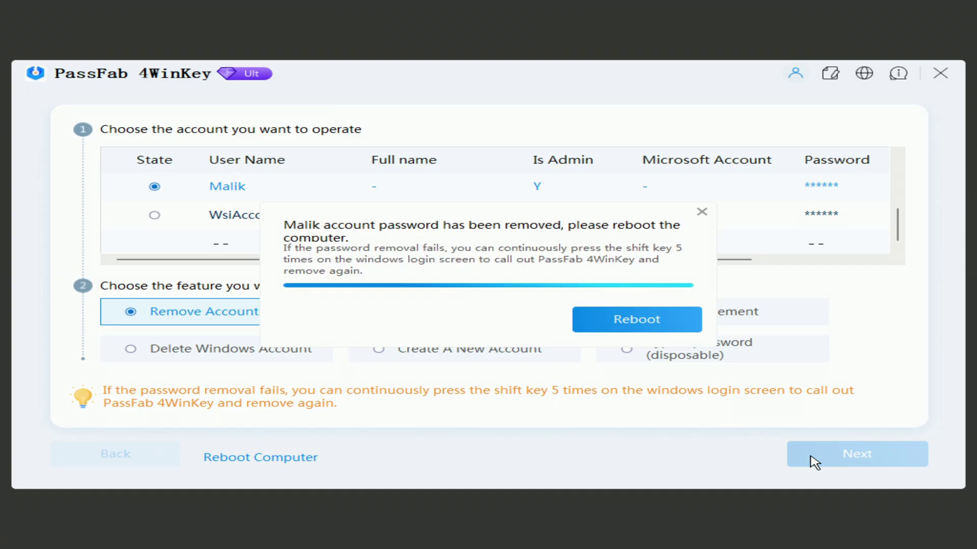
- Reboot the computer from the password-removed dialog to complete the account's password reset
{"action": "left_click", "coordinate": [617, 338]}
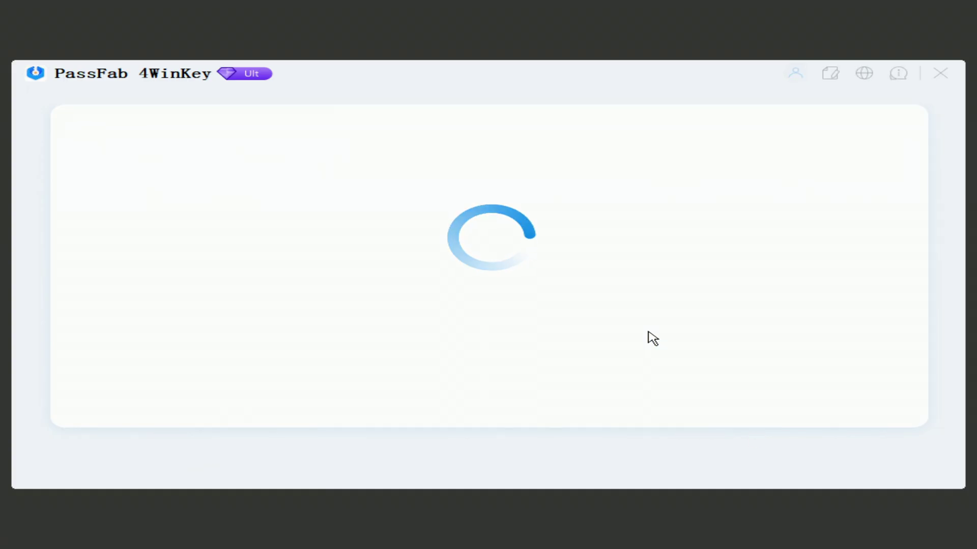
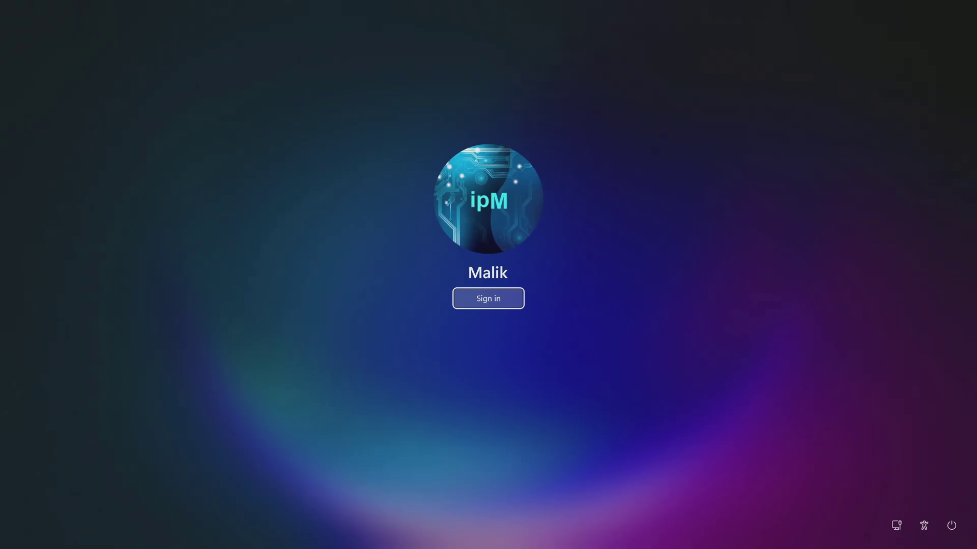
- Sign in from the passwordless lock screen and let Windows 11 load to the desktop
{"action": "left_click", "coordinate": [506, 304]}
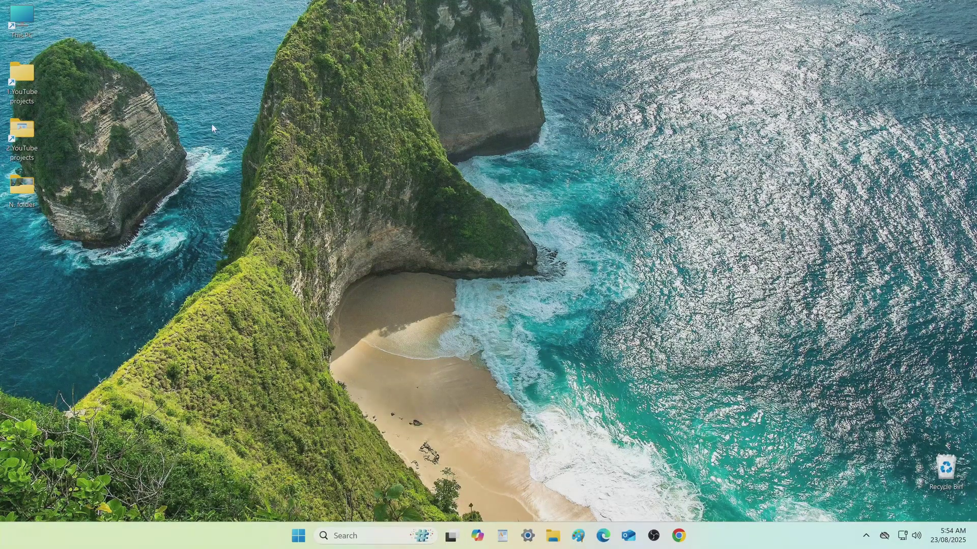
{"action": "left_click_drag", "start_coordinate": [45, 14], "coordinate": [19, 268]}
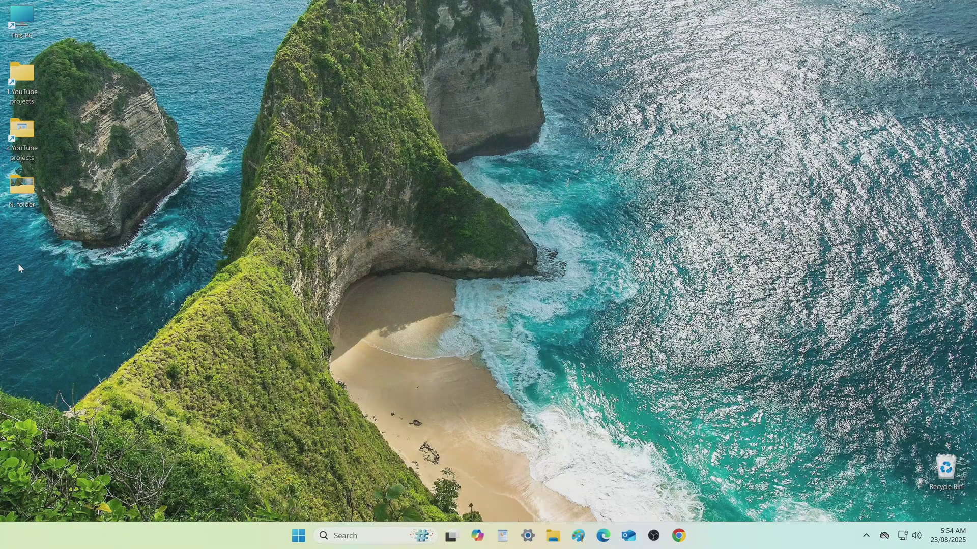
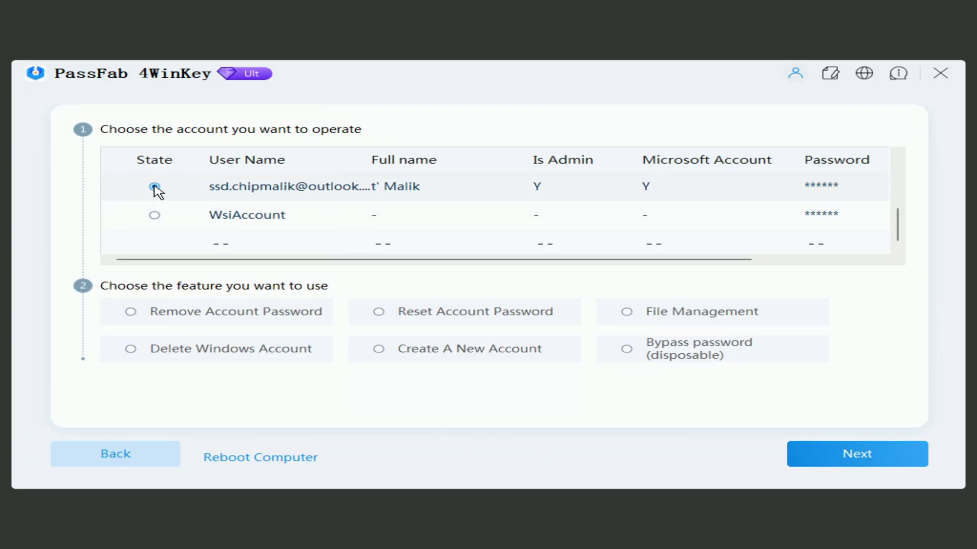
- Select the Microsoft-linked administrator account in the Windows 11 account list
{"action": "left_click", "coordinate": [155, 186]}
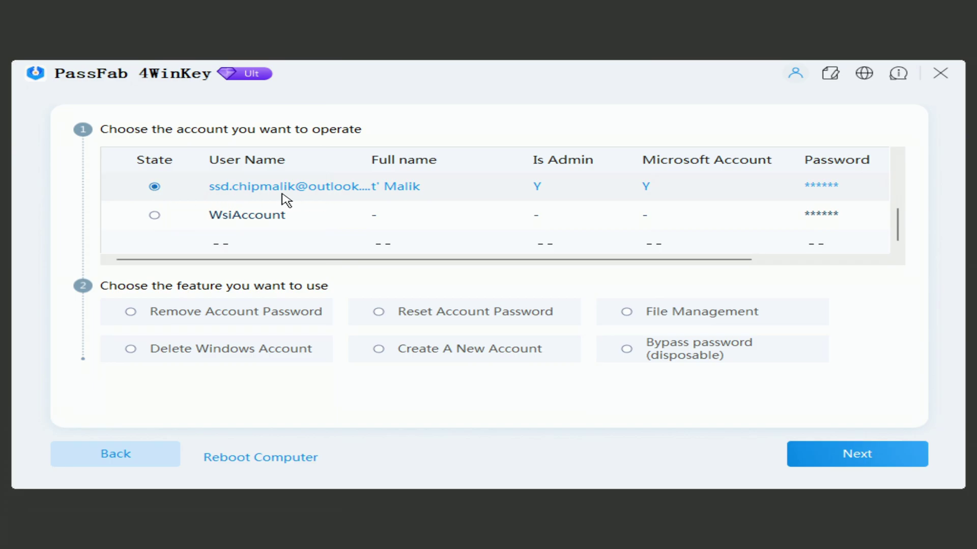
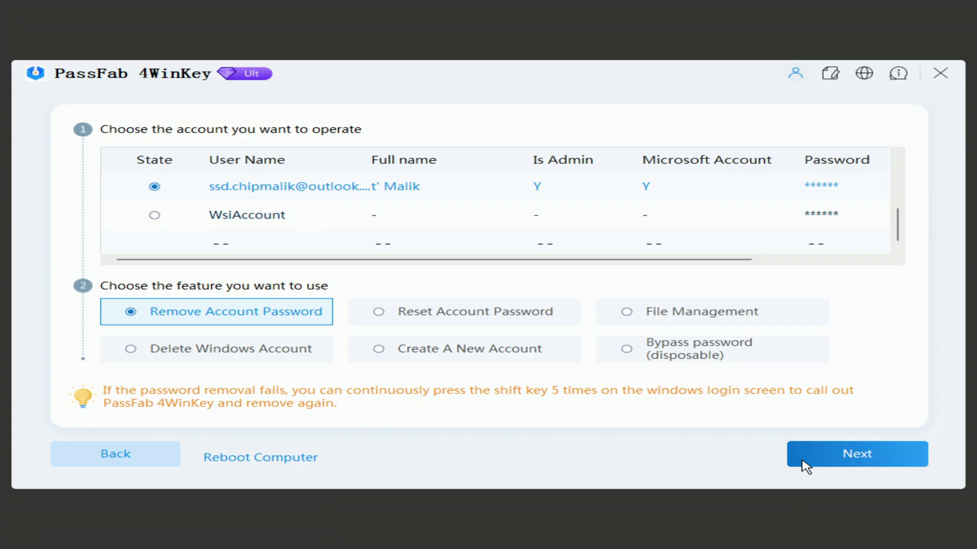
- Acknowledge that the Microsoft account's password can only be reset, and choose Reset Account Password
{"action": "left_click", "coordinate": [802, 461]}
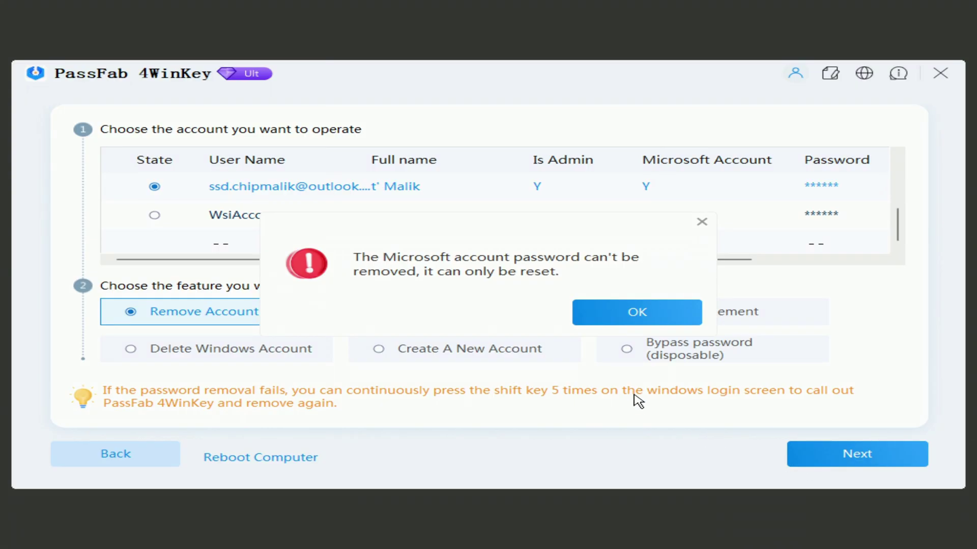
{"action": "left_click", "coordinate": [619, 323]}
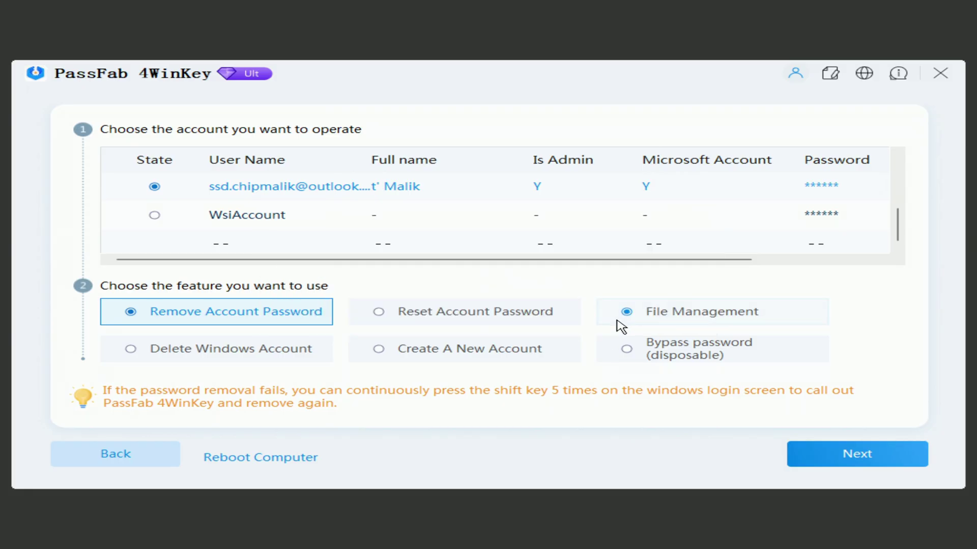
{"action": "left_click", "coordinate": [379, 313]}
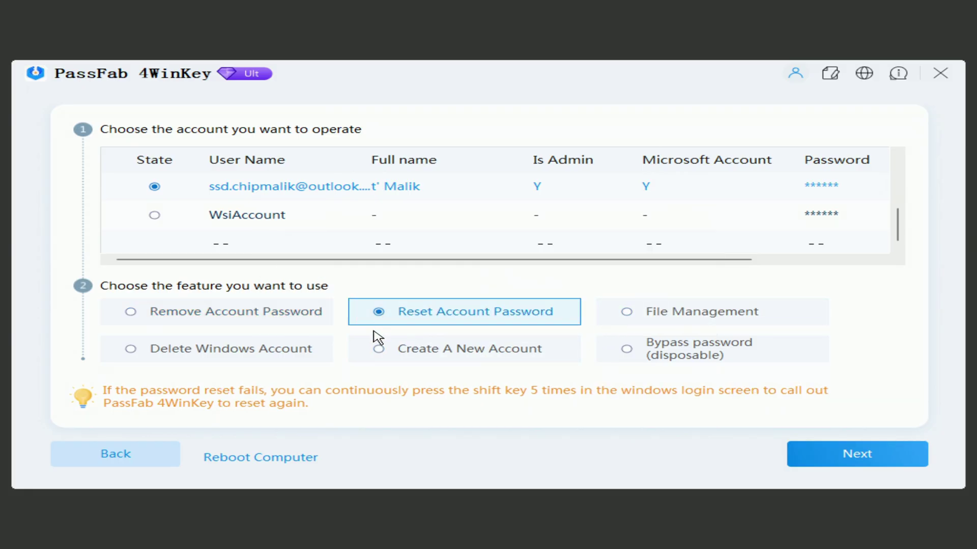
- Continue to the new-password dialog and begin typing the new password
{"action": "left_click", "coordinate": [808, 463]}
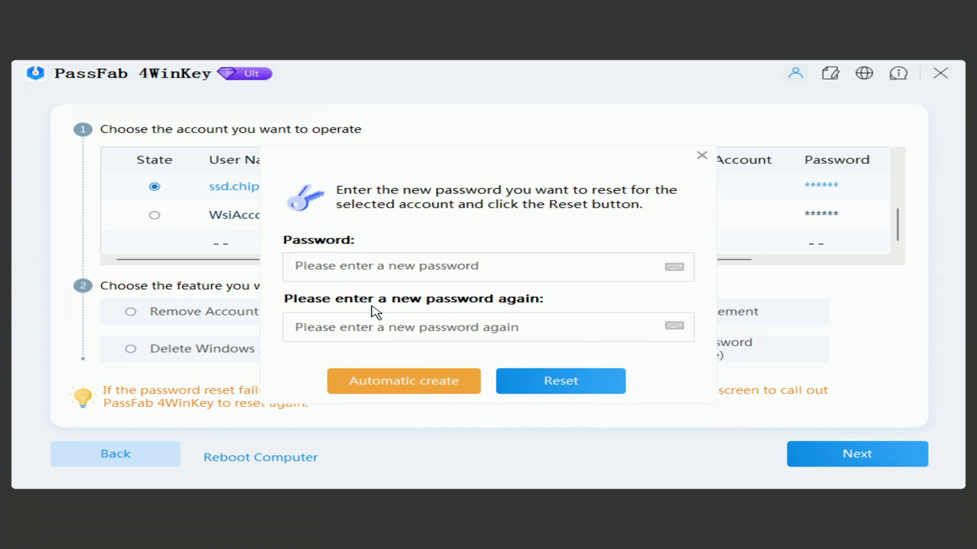
{"action": "left_click", "coordinate": [355, 268]}
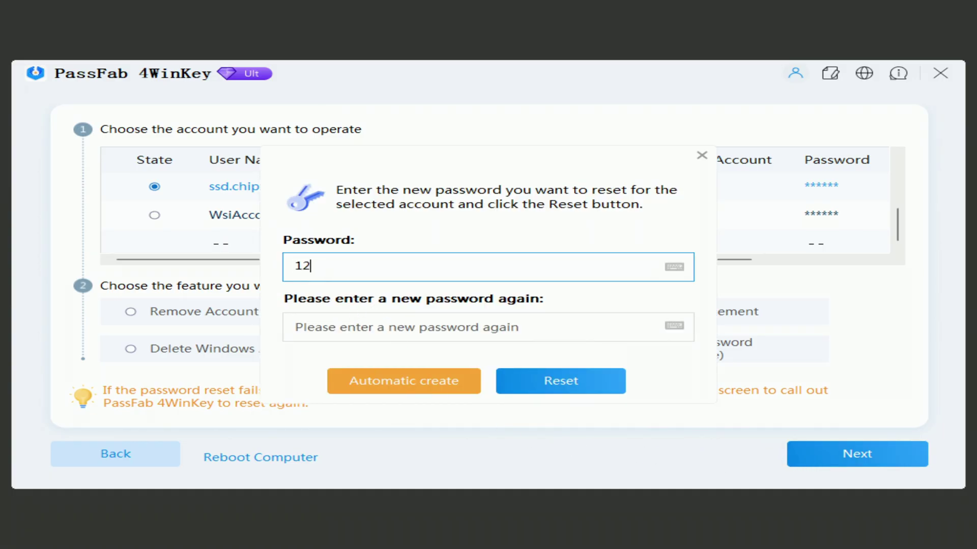
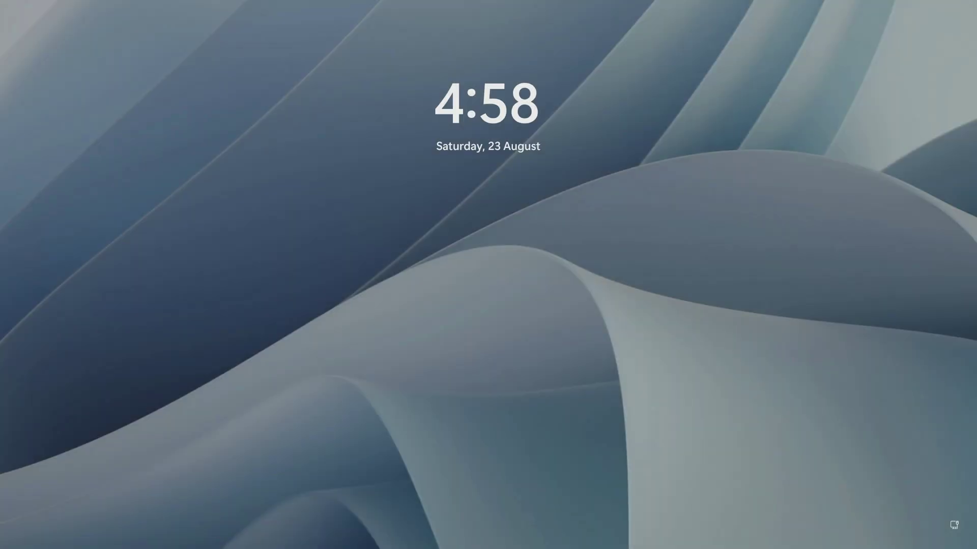
- Sign in to Windows 11 with the account's new password, checking it before submitting, and reach the desktop
{"action": "key", "text": "Return"}
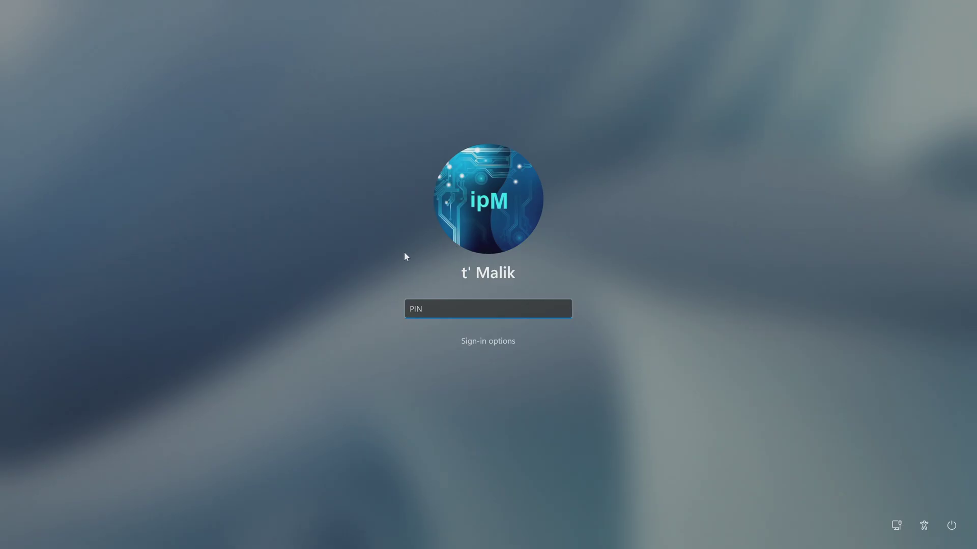
{"action": "left_click", "coordinate": [486, 342]}
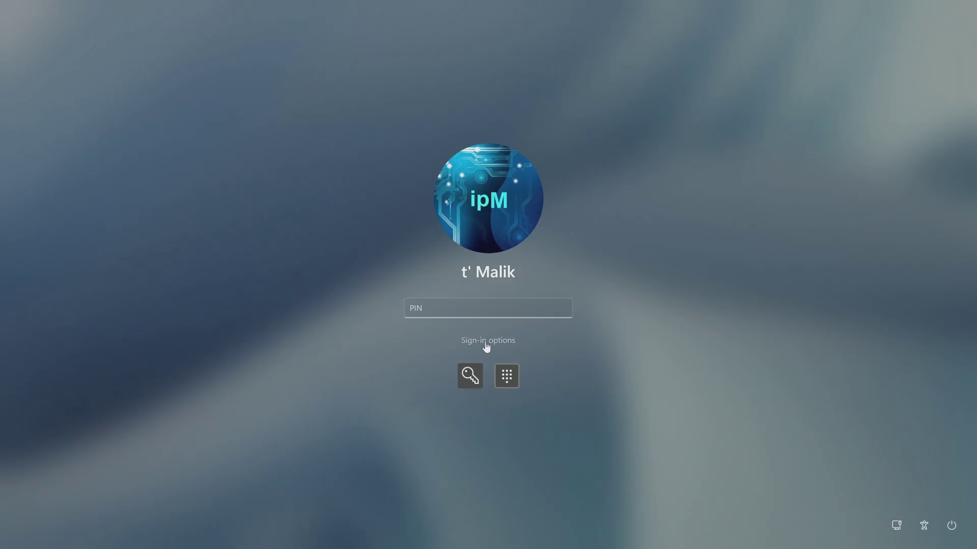
{"action": "left_click", "coordinate": [471, 377]}
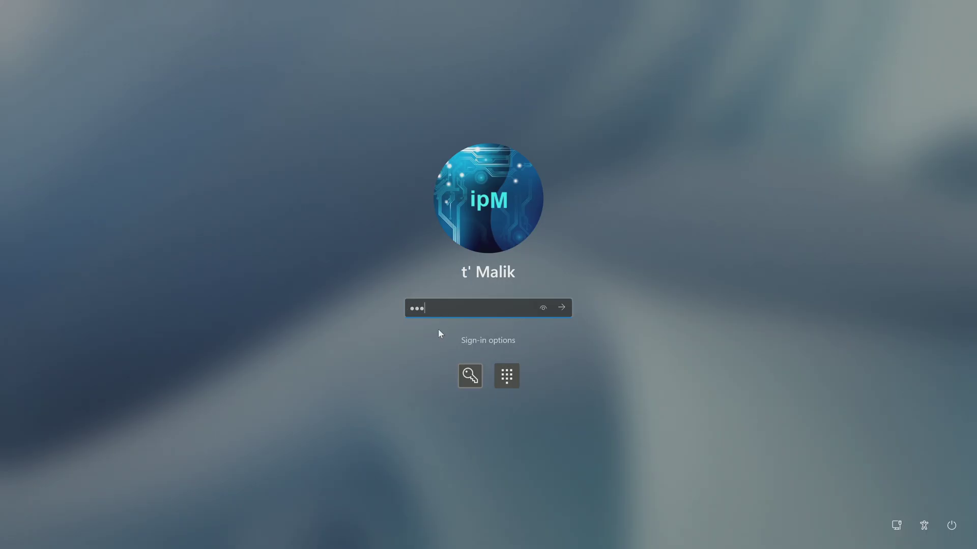
{"action": "left_click", "coordinate": [543, 310]}
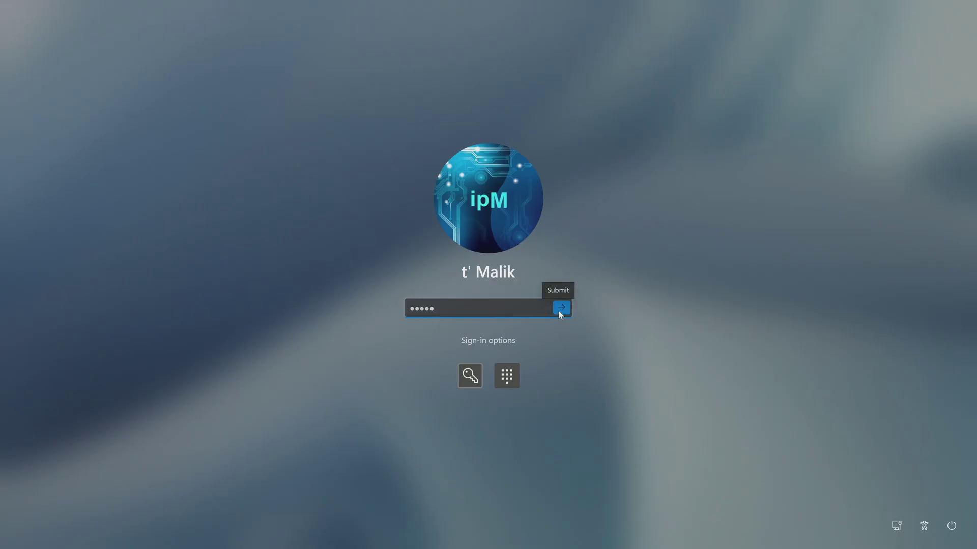
{"action": "left_click", "coordinate": [560, 314]}
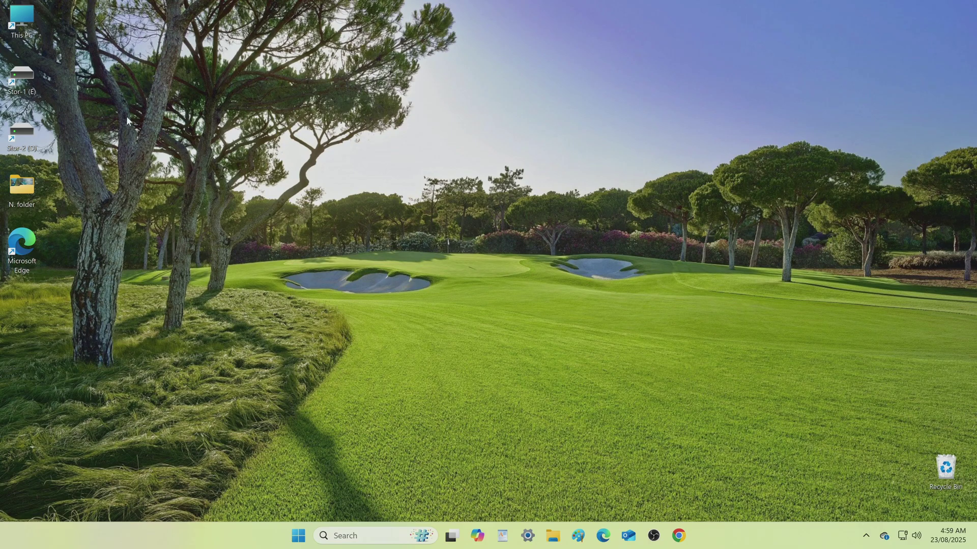
{"action": "left_click_drag", "start_coordinate": [87, 12], "coordinate": [16, 311]}
{"action": "left_click", "coordinate": [21, 309]}
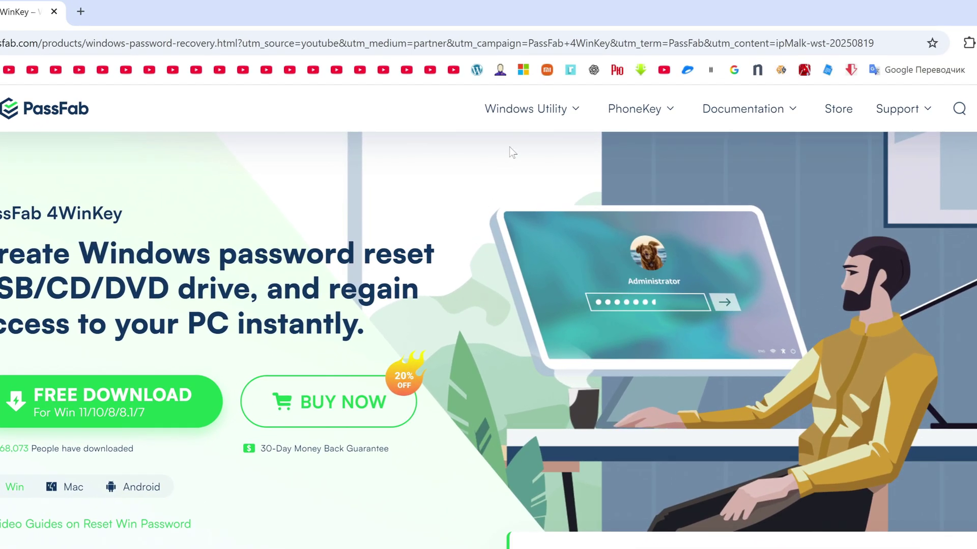
{"action": "mouse_move", "coordinate": [534, 118]}
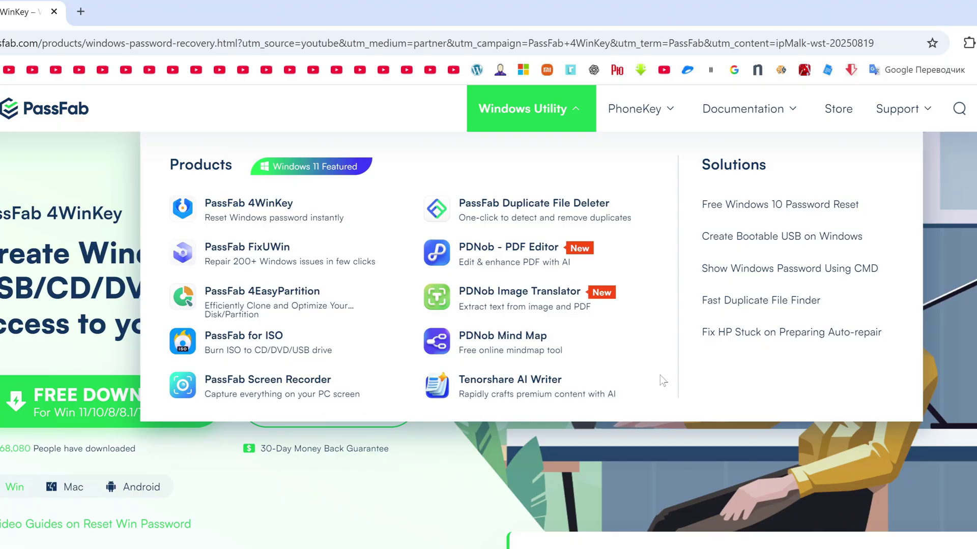
{"action": "mouse_move", "coordinate": [642, 109]}
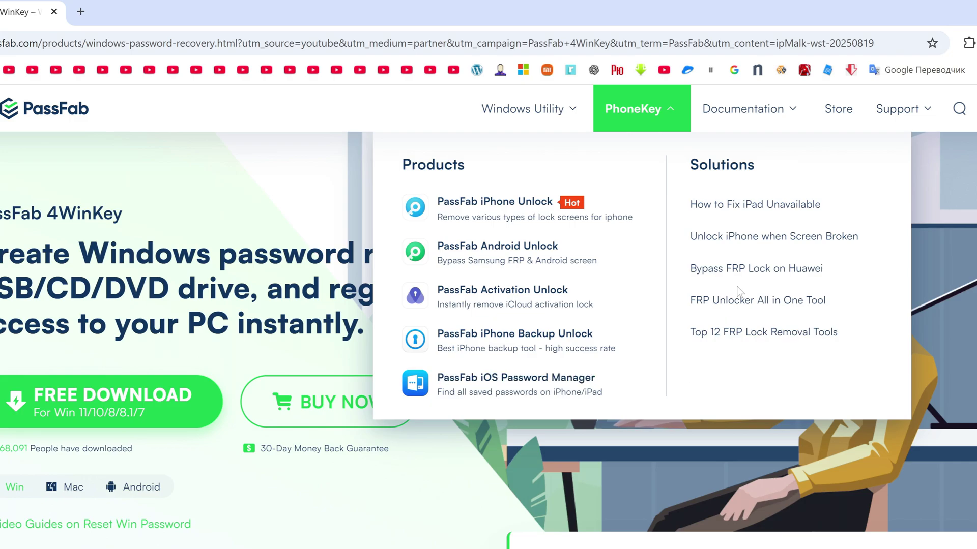
{"action": "mouse_move", "coordinate": [742, 105]}
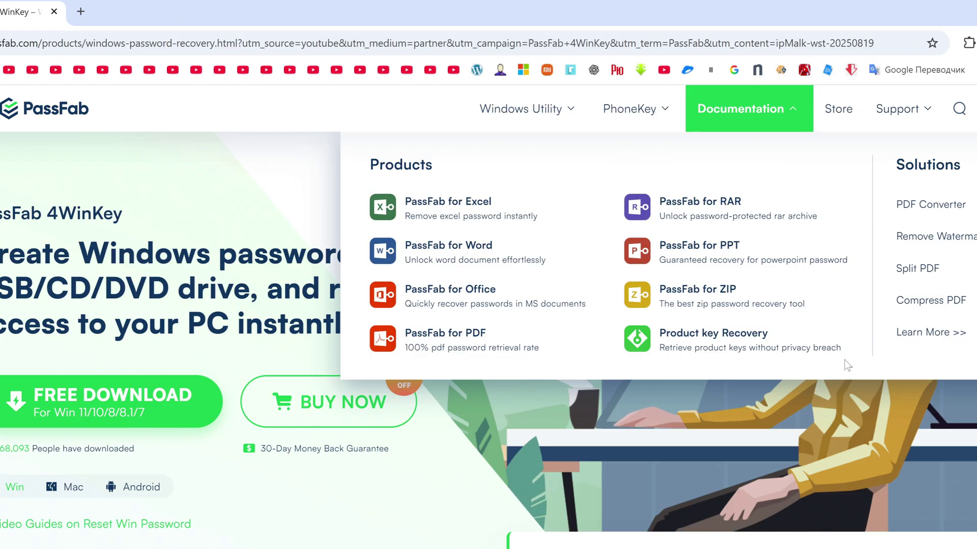
{"action": "mouse_move", "coordinate": [767, 120]}
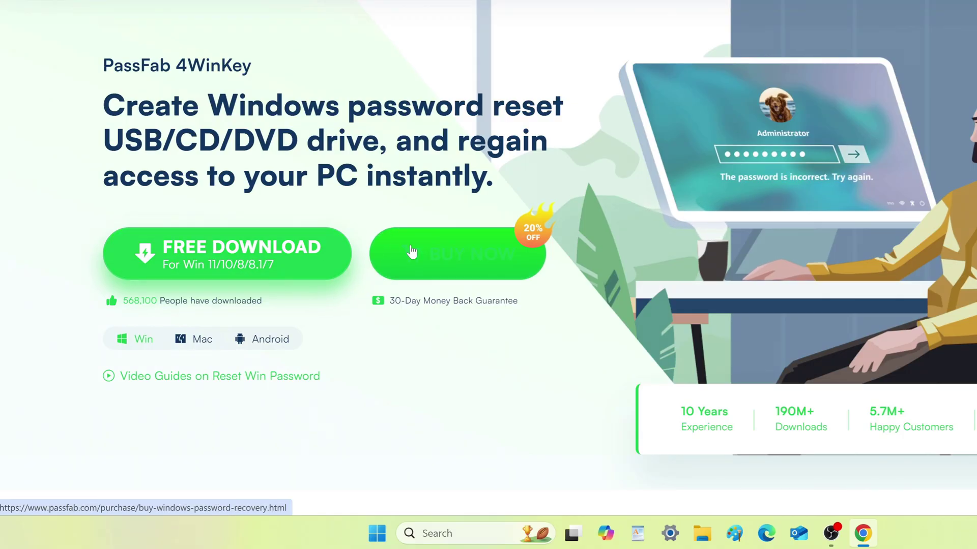
{"action": "left_click", "coordinate": [472, 266]}
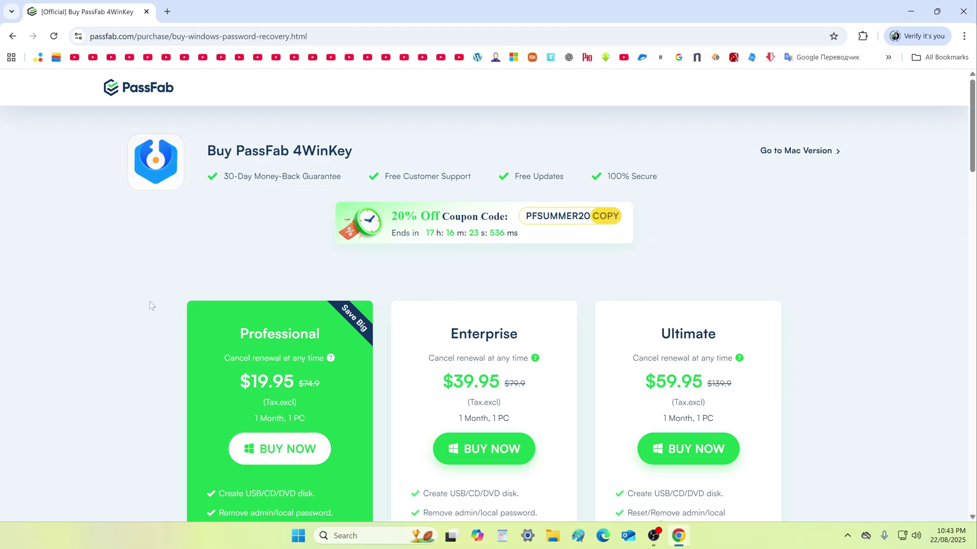
- Scroll past the Professional, Enterprise and Ultimate pricing plans down to the FAQs
{"action": "scroll", "coordinate": [147, 307], "scroll_direction": "down", "scroll_amount": 2}
{"action": "scroll", "coordinate": [147, 310], "scroll_direction": "down", "scroll_amount": 1}
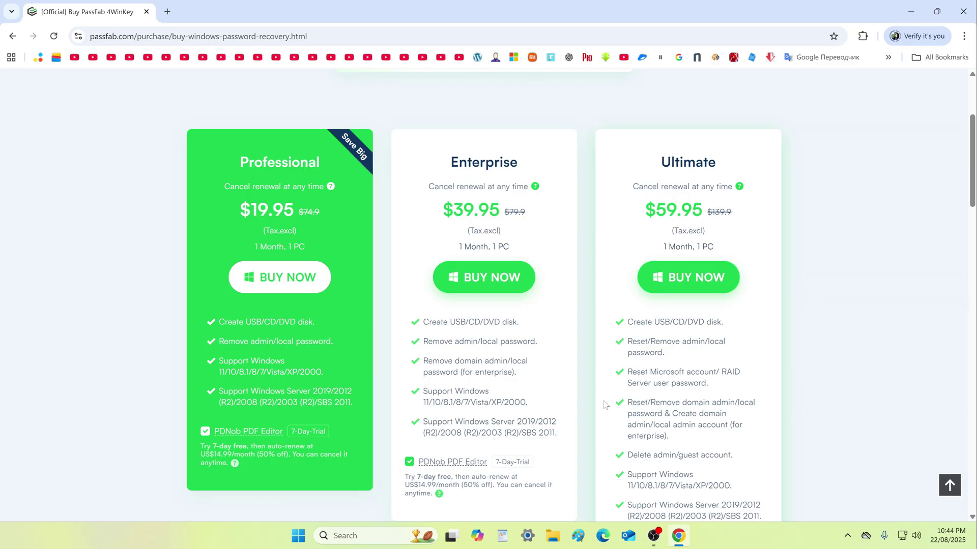
{"action": "scroll", "coordinate": [971, 518], "scroll_direction": "down", "scroll_amount": 12}
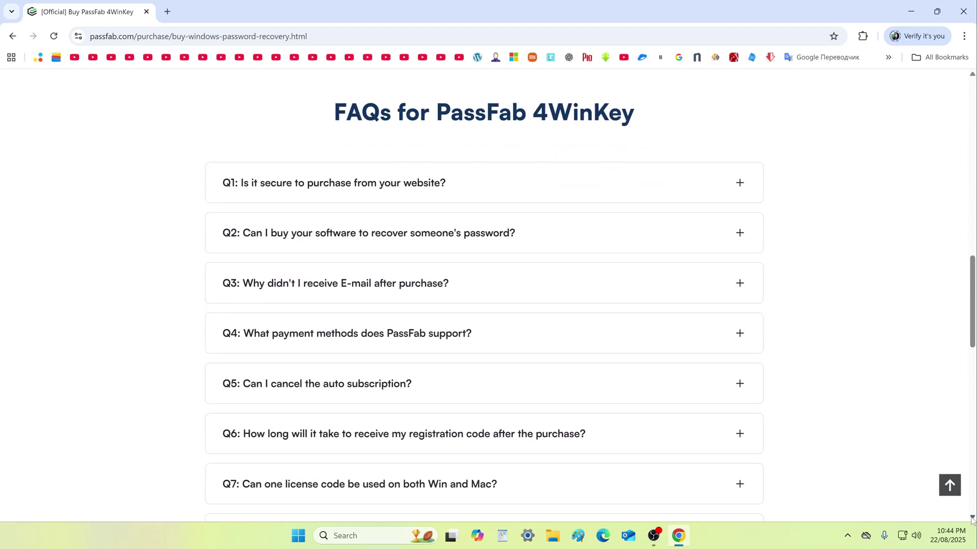
- Expand and collapse FAQ answers Q1 (purchase security) and Q2, then continue to Why Choose PassFab
{"action": "left_click", "coordinate": [739, 184]}
{"action": "left_click", "coordinate": [739, 184]}
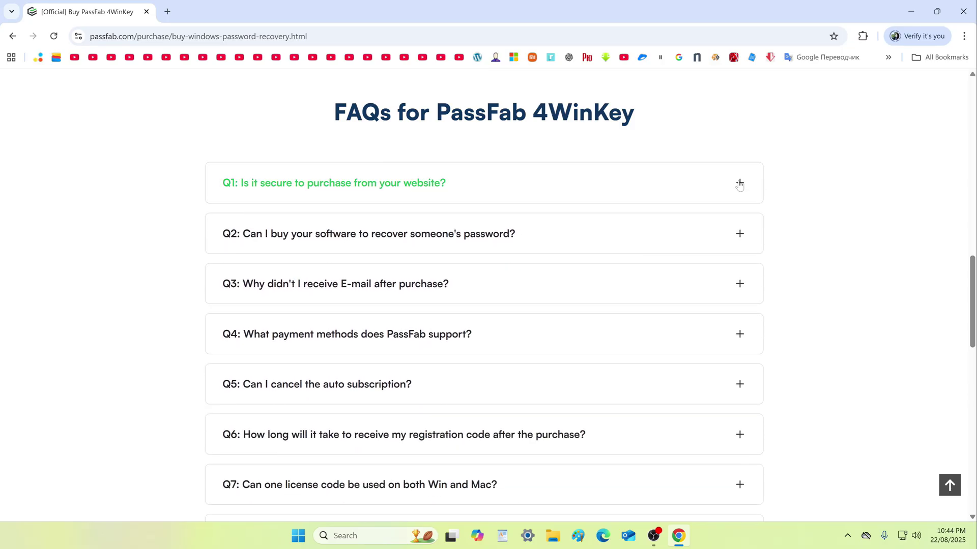
{"action": "left_click", "coordinate": [738, 233]}
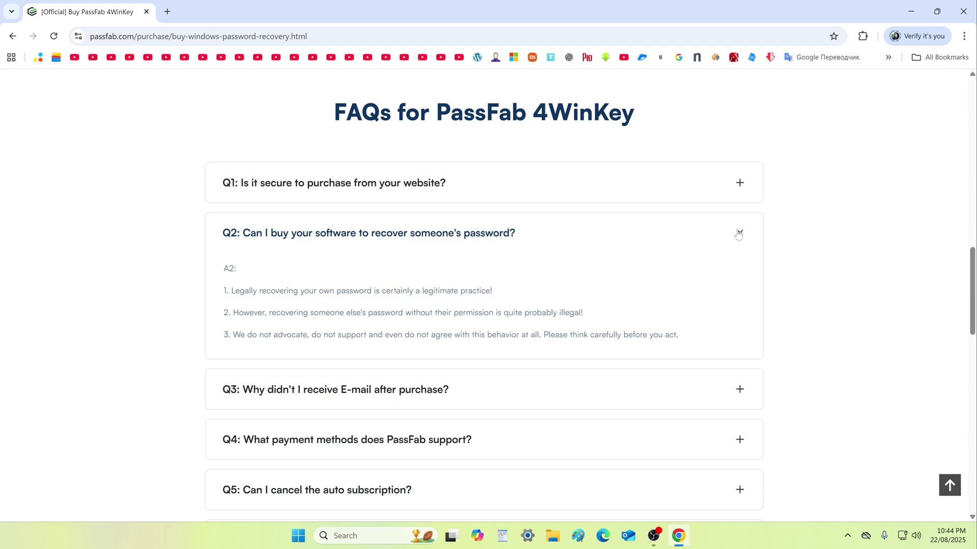
{"action": "left_click", "coordinate": [738, 233]}
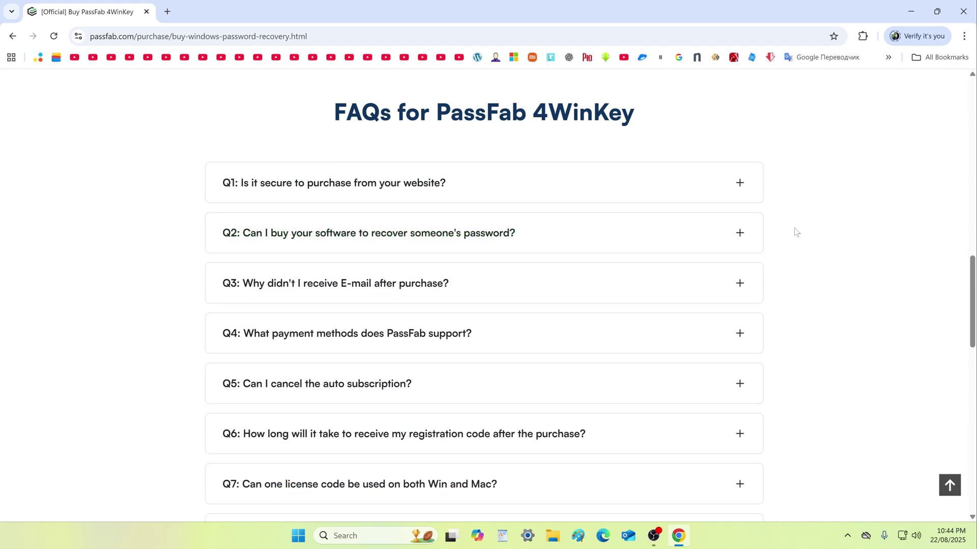
{"action": "scroll", "coordinate": [811, 246], "scroll_direction": "down", "scroll_amount": 10}
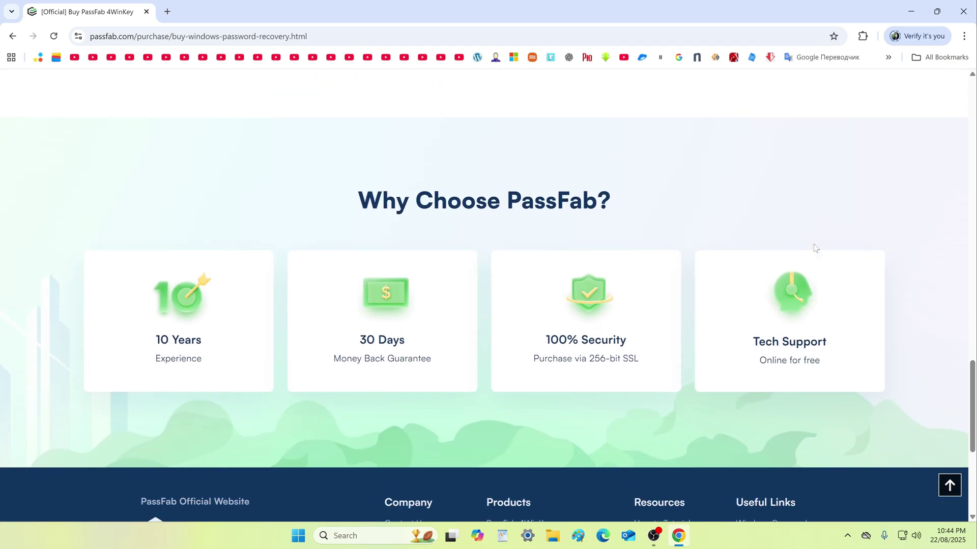